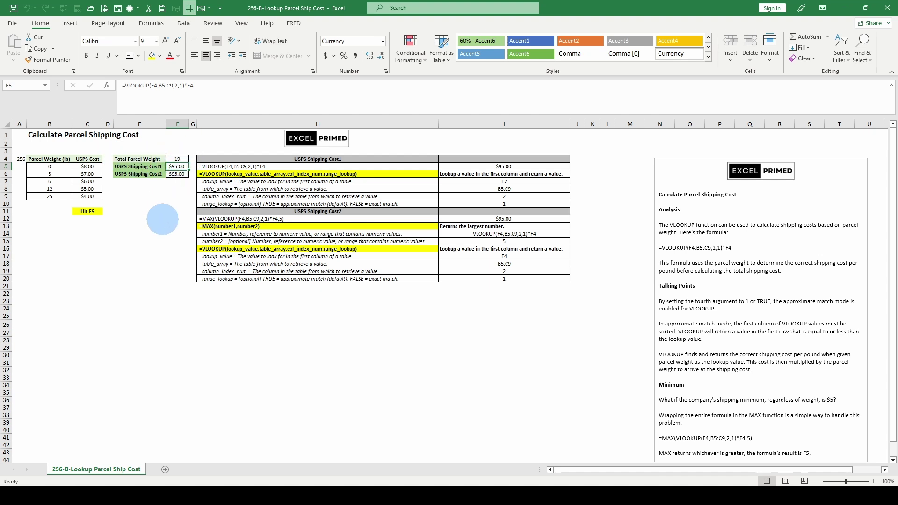
Recalculate the sheet several times to see the shipping costs for different random parcel weights.
key("F9")
key("F9")
key("F9")
key("F9")
key("F9")
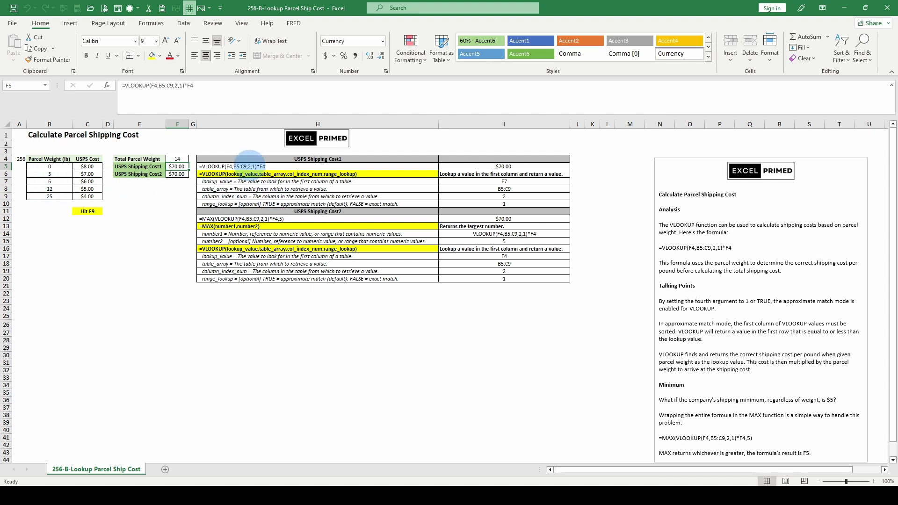
Examine the VLOOKUP formula breakdown, the explanatory notes, and the formulas behind the total parcel weight and USPS Shipping Cost1.
left_click(249, 166)
scroll(746, 271, "down", 1)
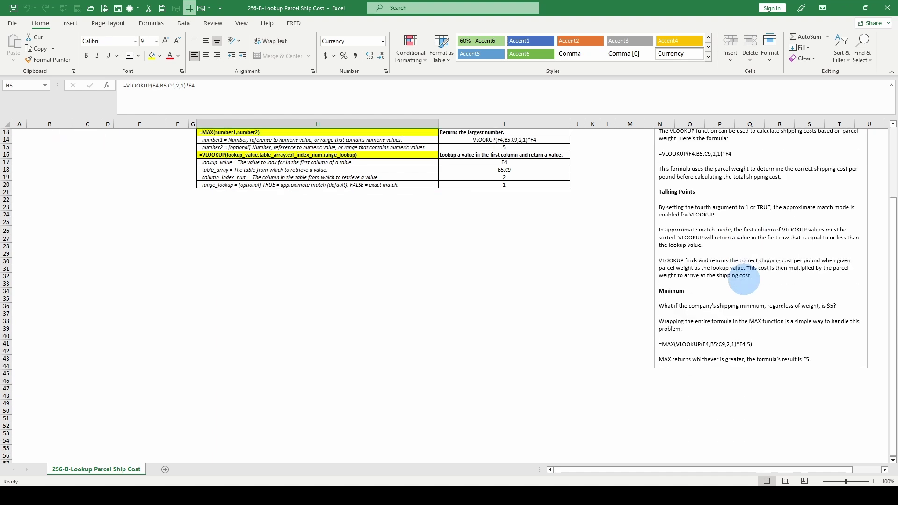
scroll(744, 279, "up", 1)
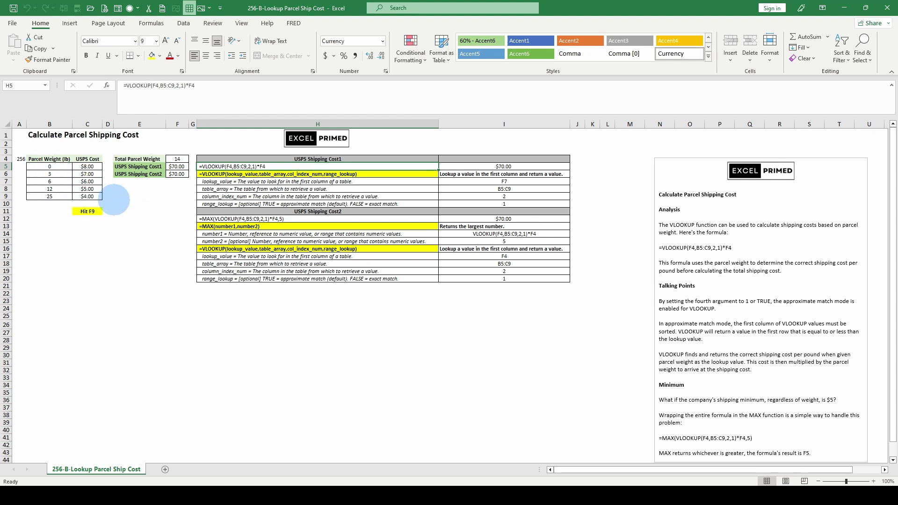
left_click(177, 167)
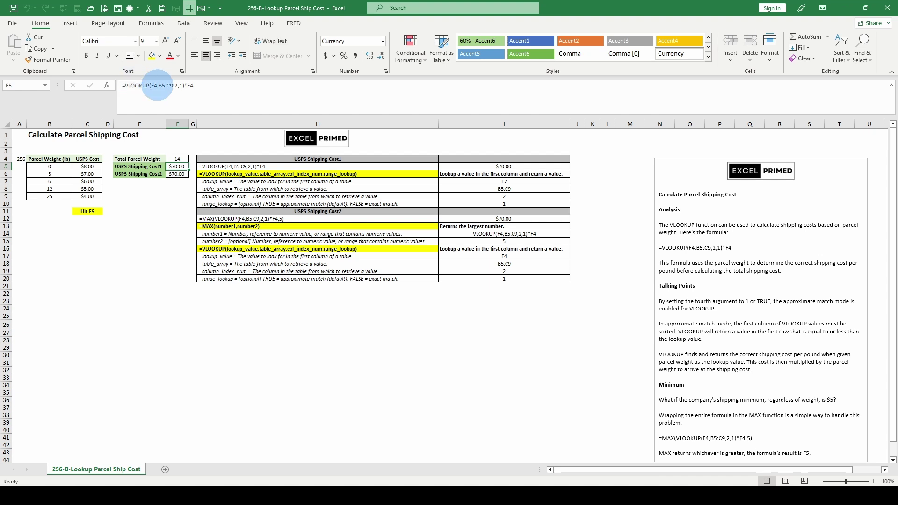
left_click(177, 159)
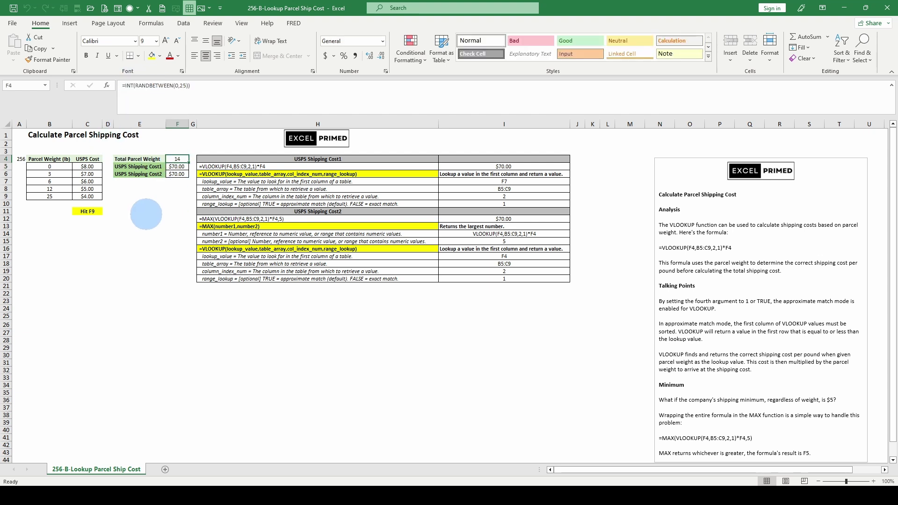
left_click(177, 167)
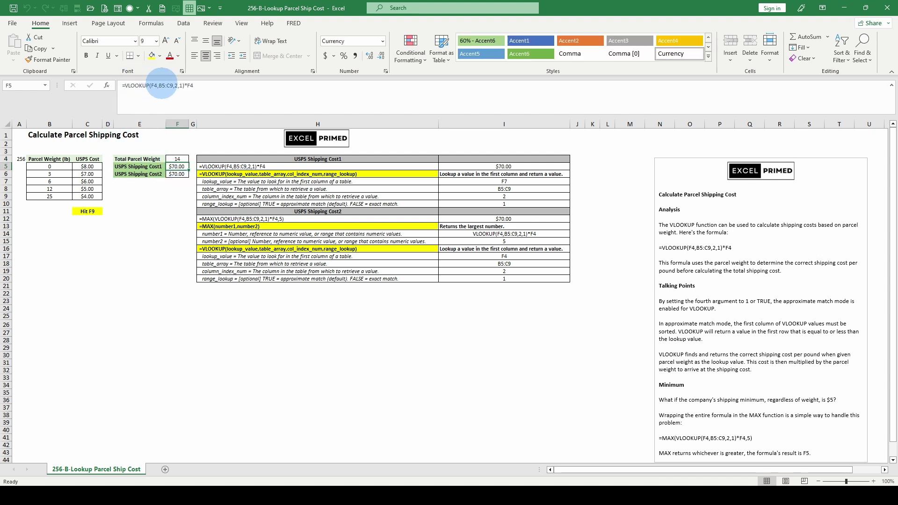
Try the VLOOKUP formula in F5 without the *F4 multiplication, and undo the change.
left_click(161, 85)
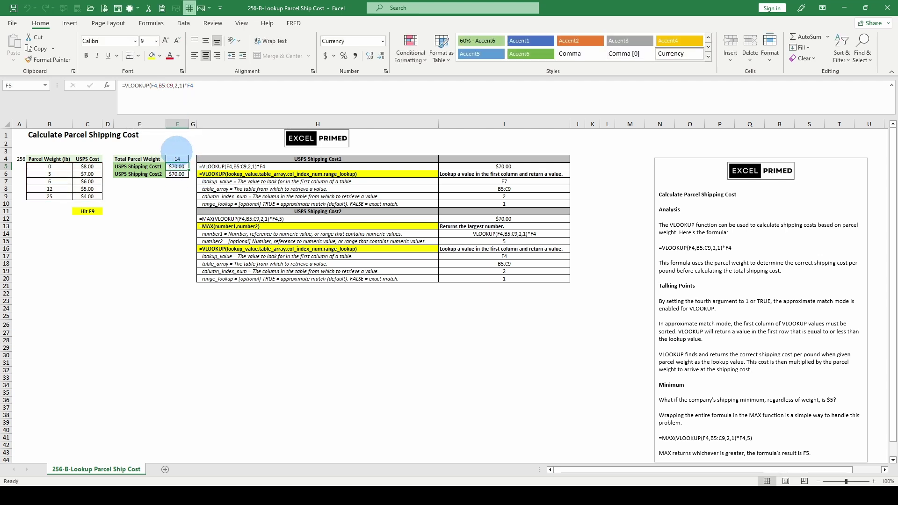
left_click(184, 85)
left_click_drag(184, 85, 211, 86)
key("BackSpace")
key("Return")
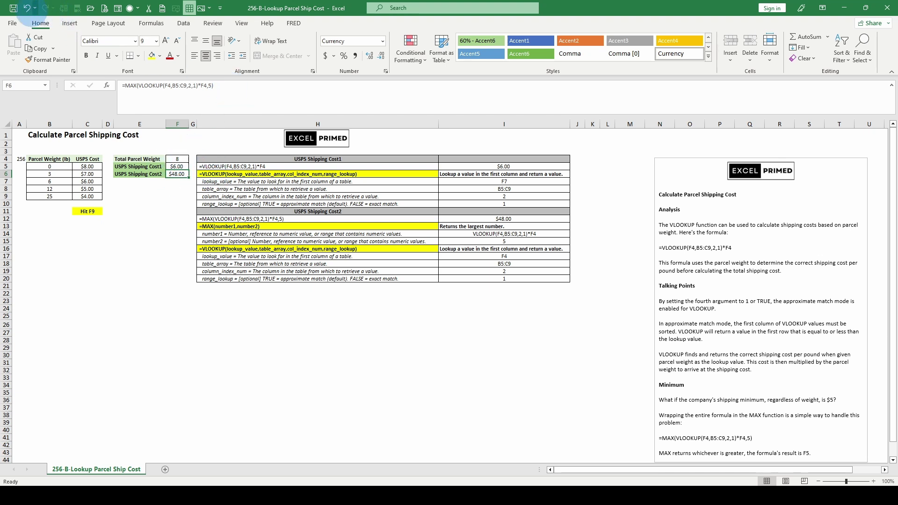
left_click(27, 8)
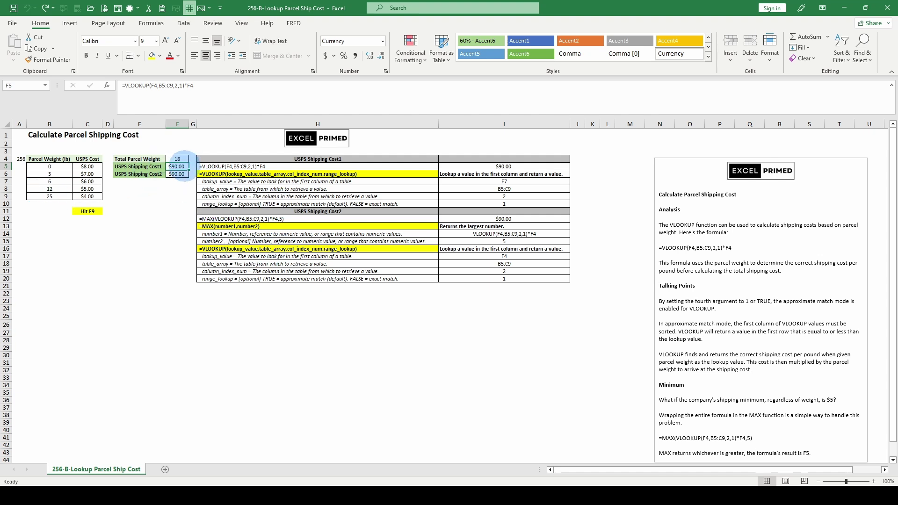
Evaluate the lookup_value argument inside the VLOOKUP formula in F5 without keeping the edit.
left_click(162, 197)
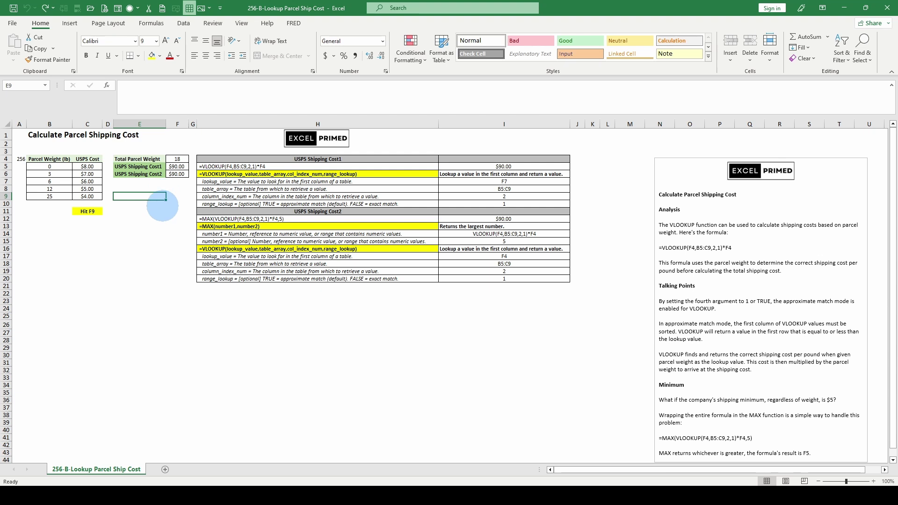
left_click(177, 166)
left_click(174, 85)
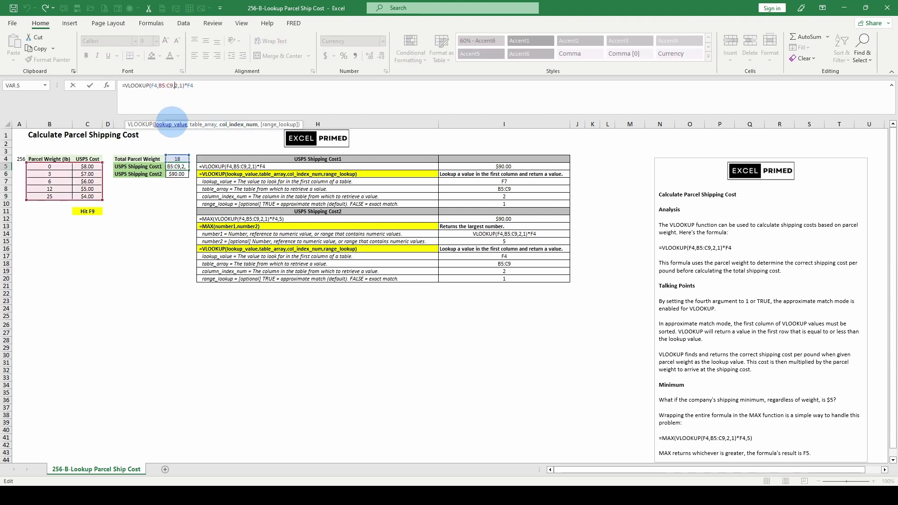
left_click(171, 123)
key("F9")
left_click(182, 85)
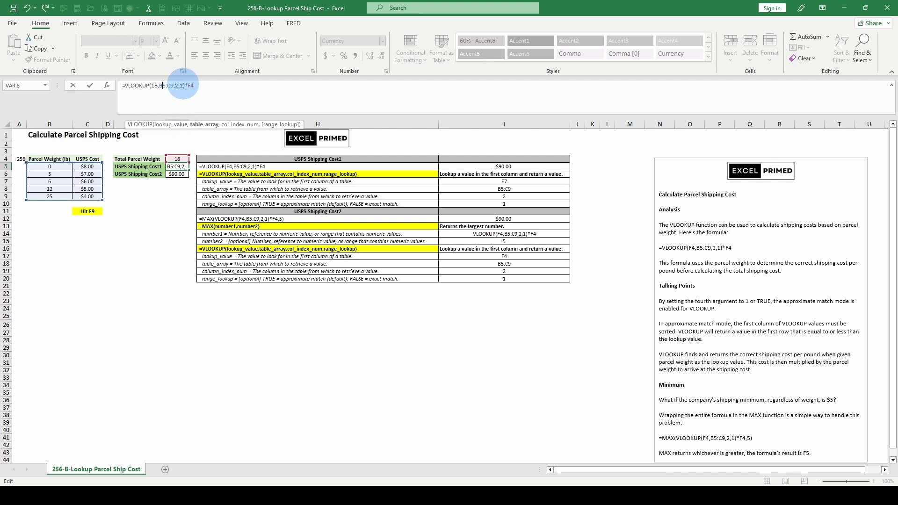
key("F9")
Check the shipping cost by entering =18*5 in E10, and clear the cell again.
left_click(134, 203)
type("=")
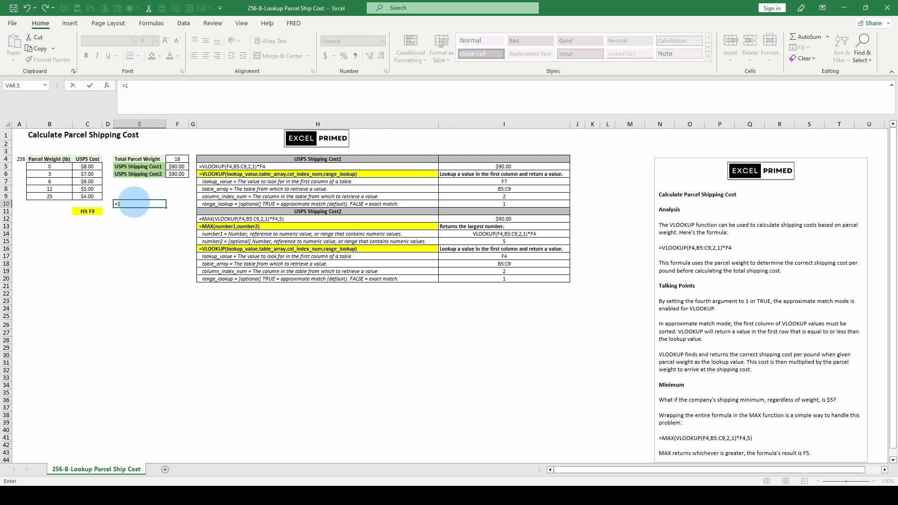
type("18*5")
key("Return")
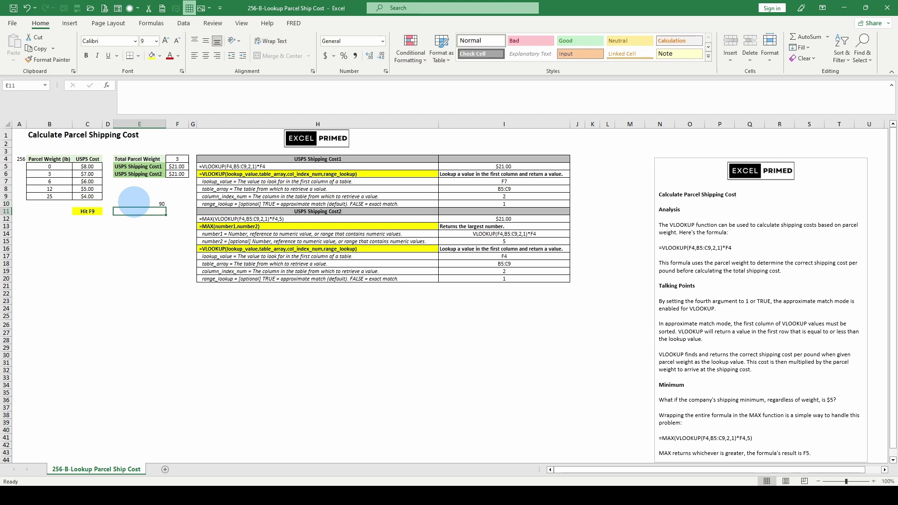
left_click(133, 204)
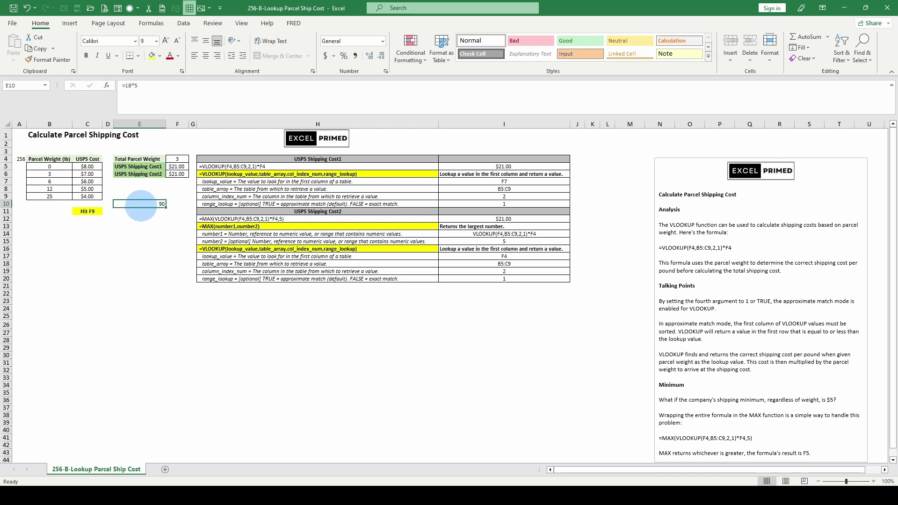
key("Delete")
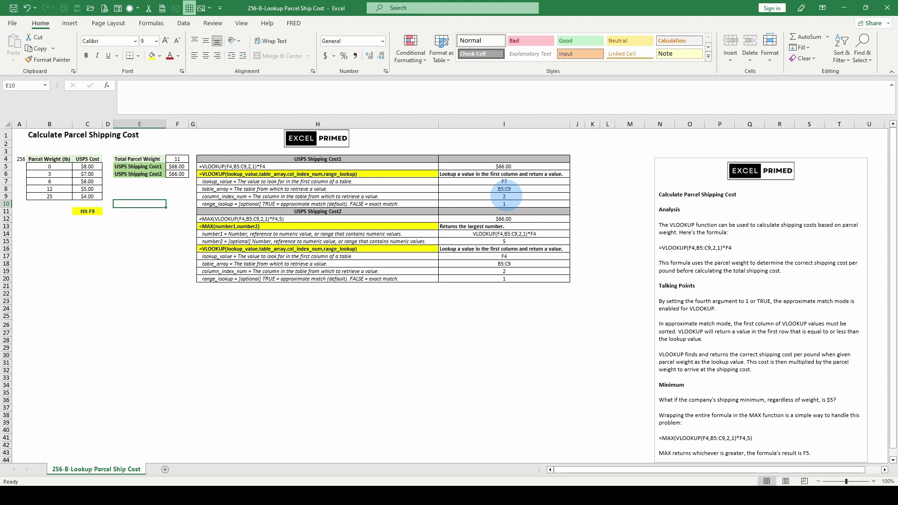
Try the MAX formula in F6 without its minimum argument of 5, recalculate, and undo the change.
left_click(178, 167)
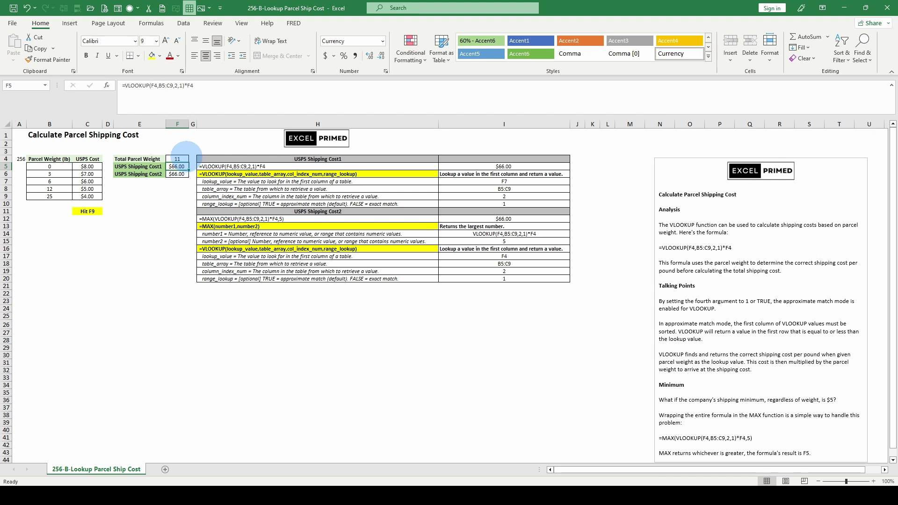
left_click(177, 174)
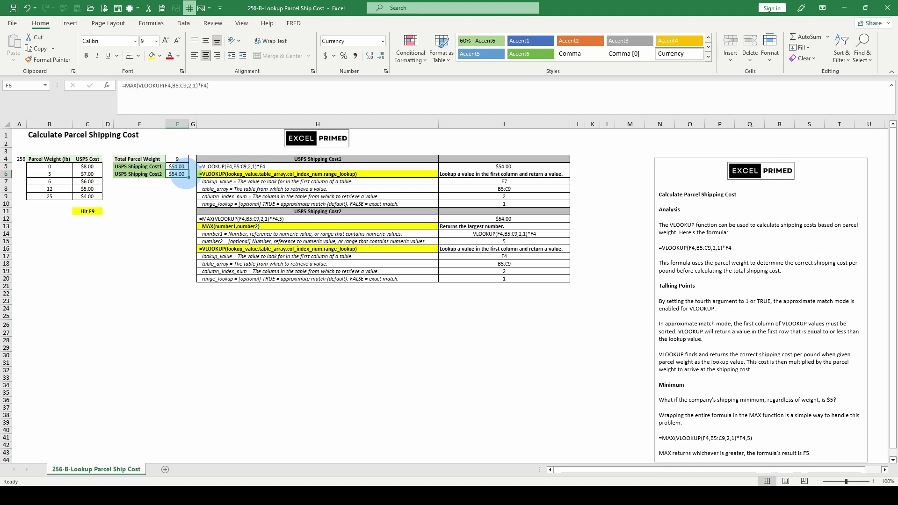
key("F9")
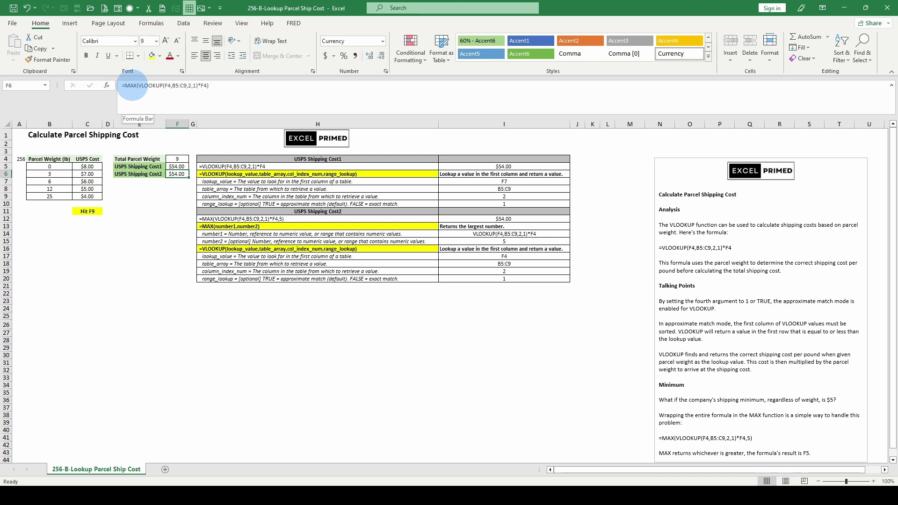
key("ctrl+z")
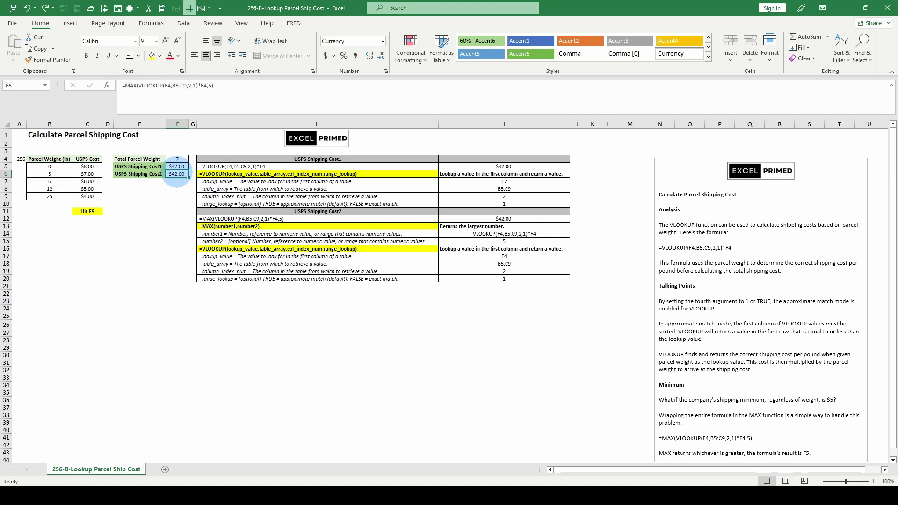